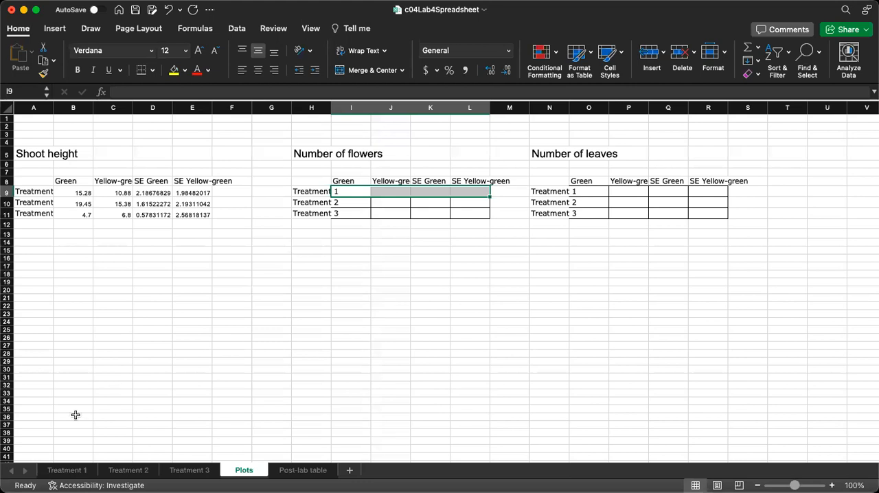
Review the Treatment 1 sheet and the shoot height, number of flowers and number of leaves tables on the Plots sheet
{"action": "left_click", "coordinate": [69, 470]}
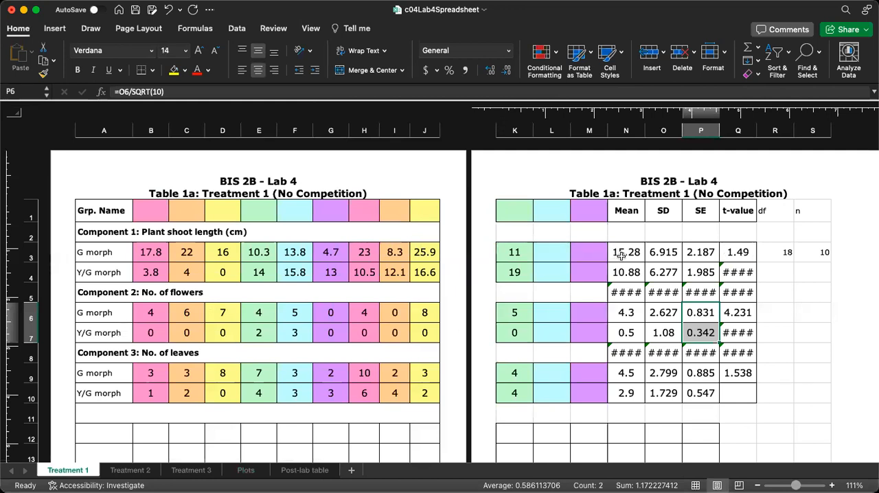
{"action": "left_click", "coordinate": [234, 473]}
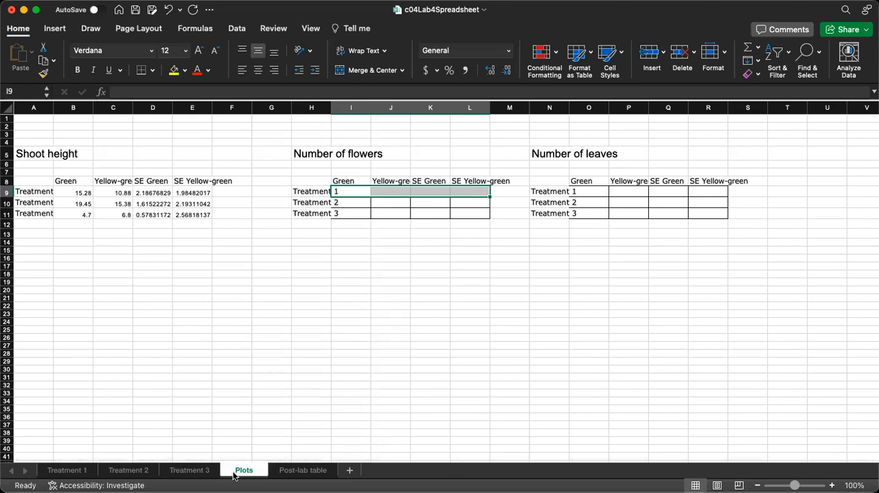
{"action": "left_click_drag", "start_coordinate": [35, 183], "coordinate": [714, 217]}
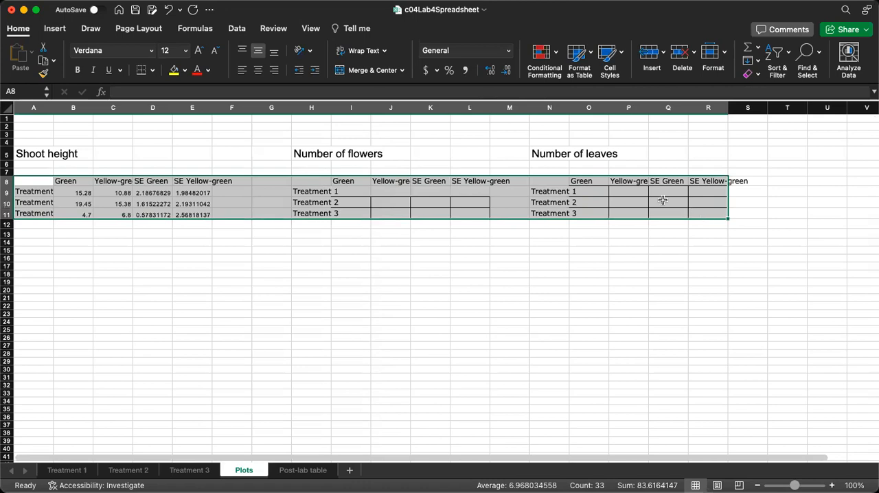
{"action": "left_click_drag", "start_coordinate": [352, 192], "coordinate": [379, 194]}
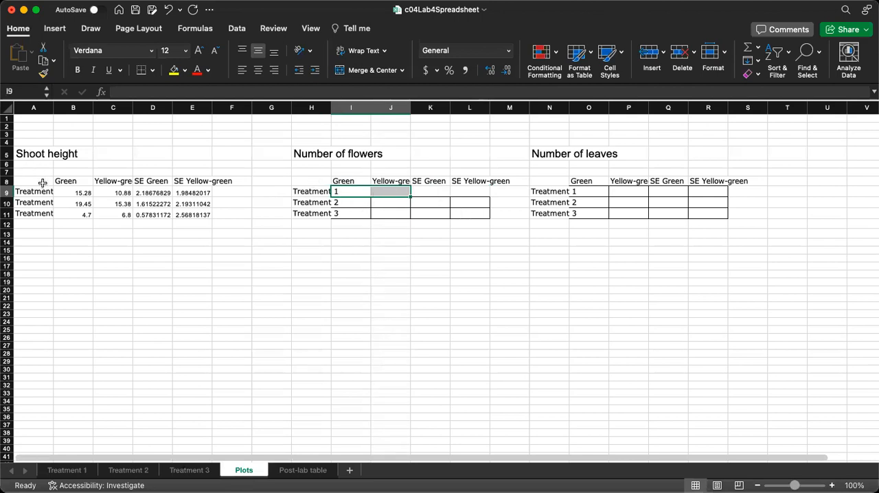
{"action": "left_click_drag", "start_coordinate": [43, 185], "coordinate": [210, 217]}
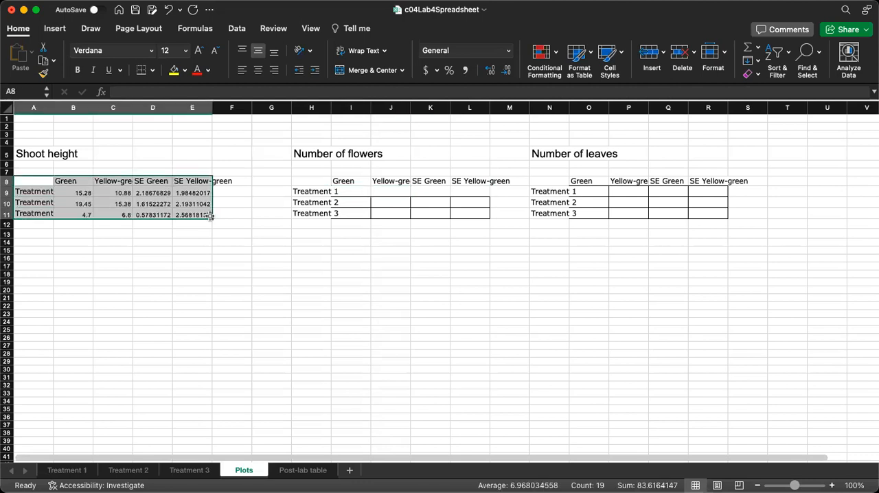
{"action": "left_click", "coordinate": [358, 191]}
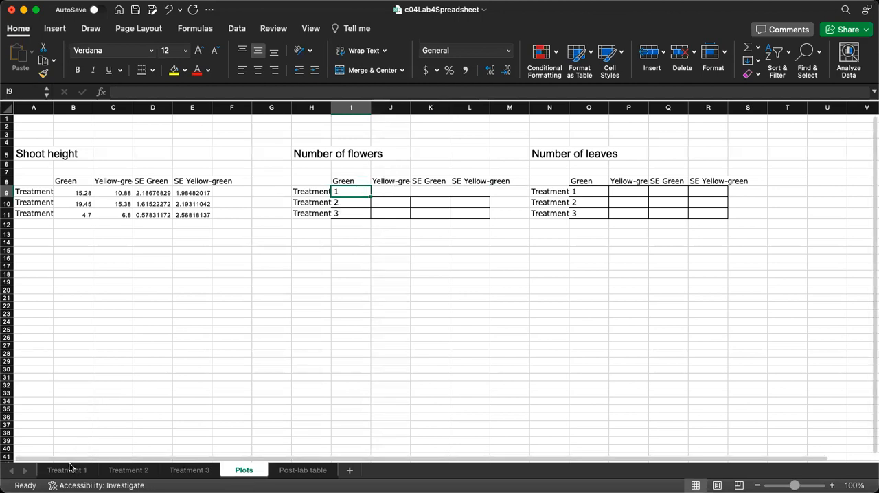
{"action": "left_click_drag", "start_coordinate": [308, 152], "coordinate": [471, 242]}
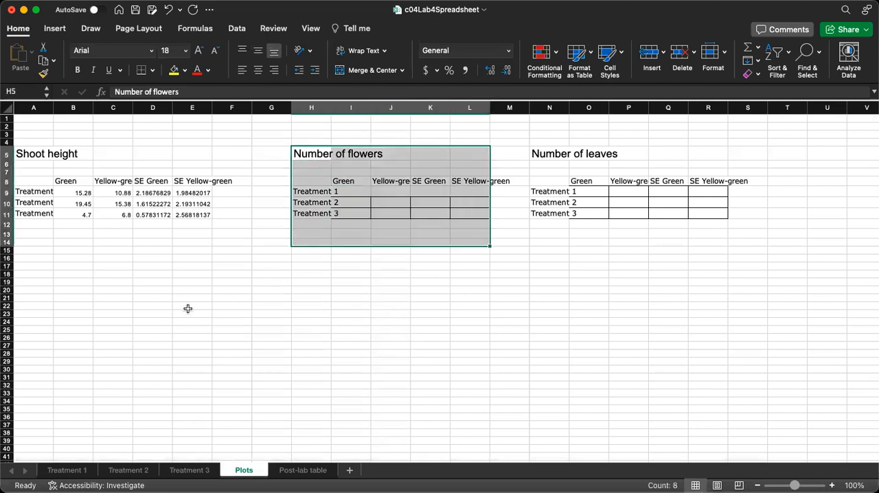
{"action": "left_click", "coordinate": [347, 192]}
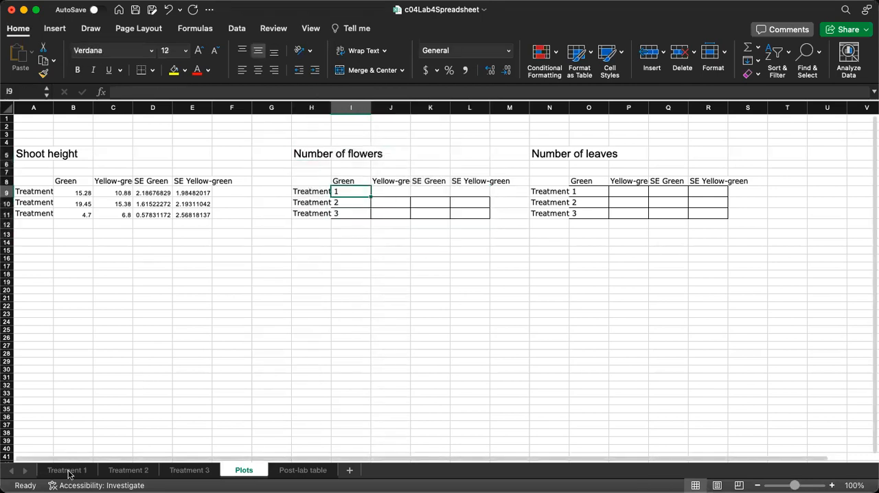
Copy the two mean number-of-flowers values from the Treatment 1 sheet and paste them as values at I13 on the Plots sheet
{"action": "left_click", "coordinate": [68, 470]}
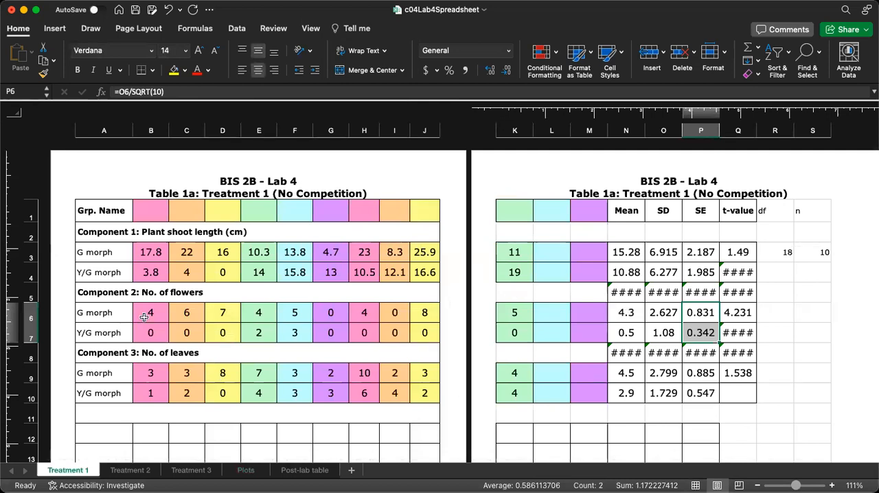
{"action": "left_click", "coordinate": [110, 293]}
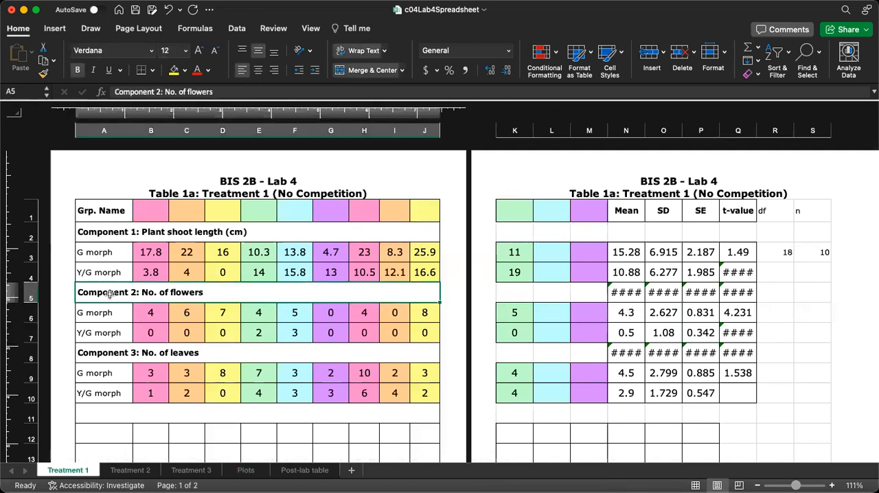
{"action": "left_click", "coordinate": [630, 313]}
{"action": "left_click_drag", "start_coordinate": [630, 319], "coordinate": [625, 332]}
{"action": "key", "text": "super+c"}
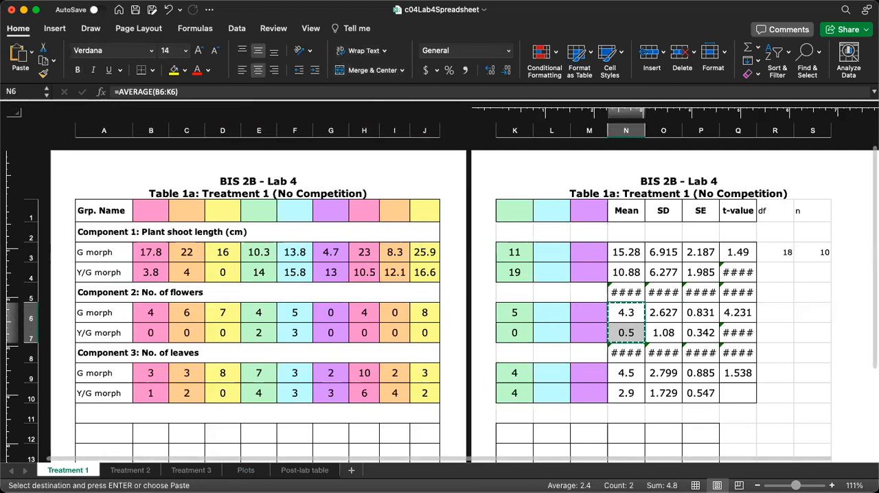
{"action": "left_click", "coordinate": [244, 471]}
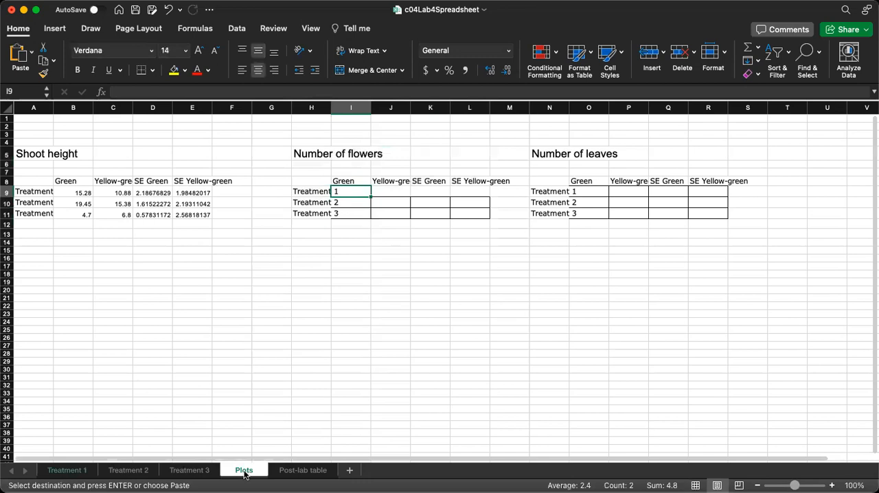
{"action": "left_click", "coordinate": [349, 238]}
{"action": "right_click", "coordinate": [347, 235]}
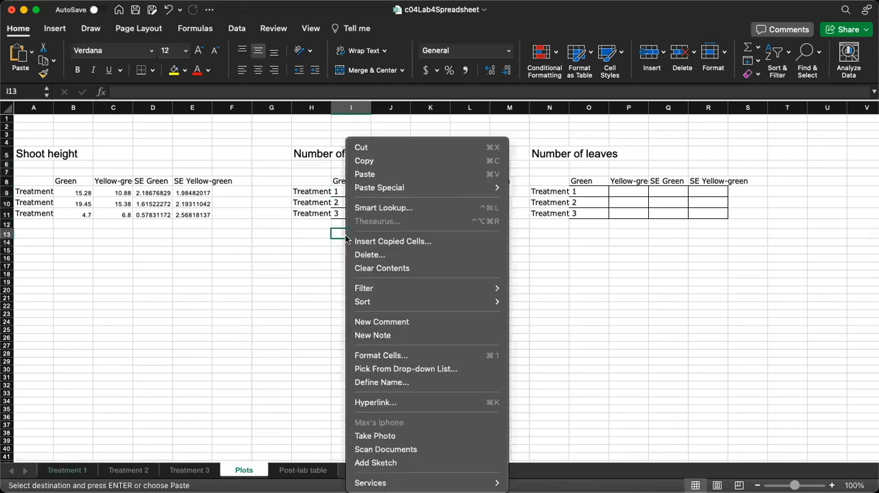
{"action": "mouse_move", "coordinate": [388, 190]}
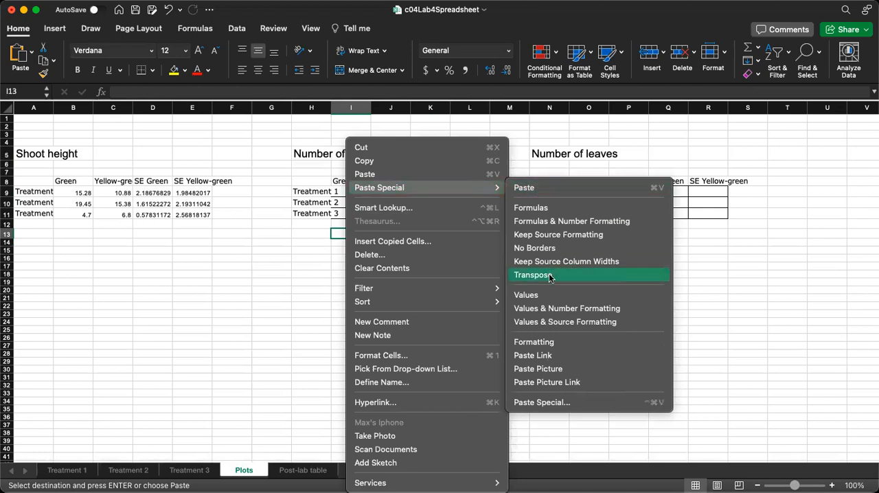
{"action": "left_click", "coordinate": [544, 295]}
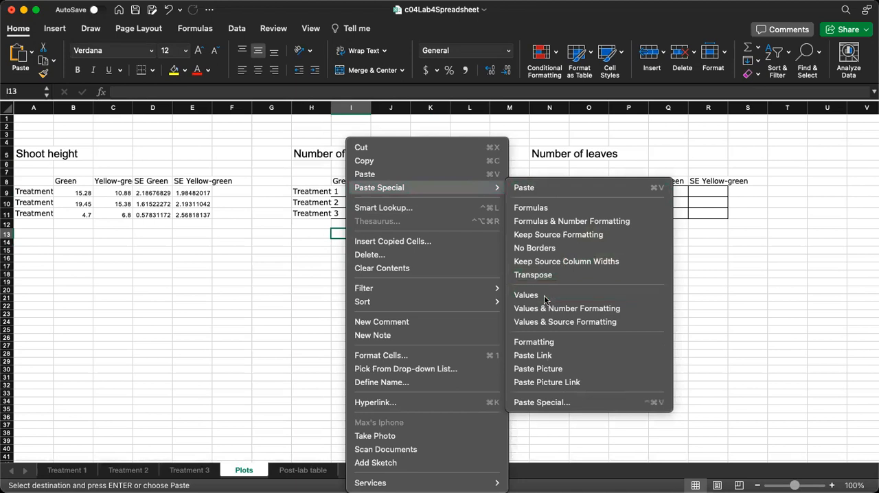
Copy the two number-of-flowers SE values from the Treatment 1 sheet and paste them as values at I15 on the Plots sheet
{"action": "left_click", "coordinate": [67, 471]}
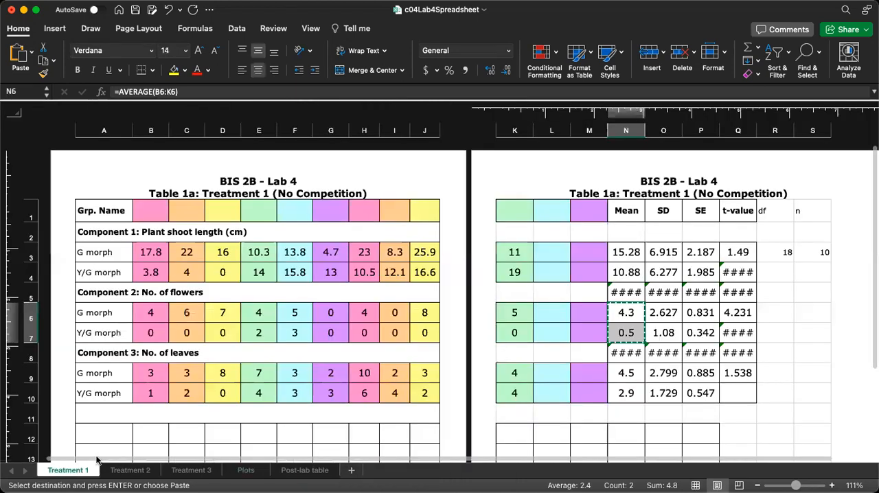
{"action": "left_click", "coordinate": [703, 312]}
{"action": "left_click_drag", "start_coordinate": [704, 312], "coordinate": [705, 331]}
{"action": "key", "text": "super+c"}
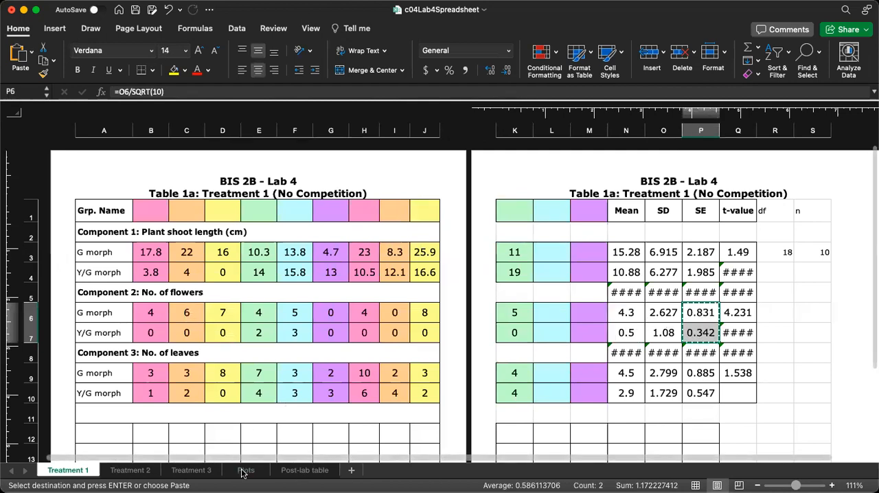
{"action": "left_click", "coordinate": [246, 470]}
{"action": "left_click", "coordinate": [355, 250]}
{"action": "right_click", "coordinate": [358, 251]}
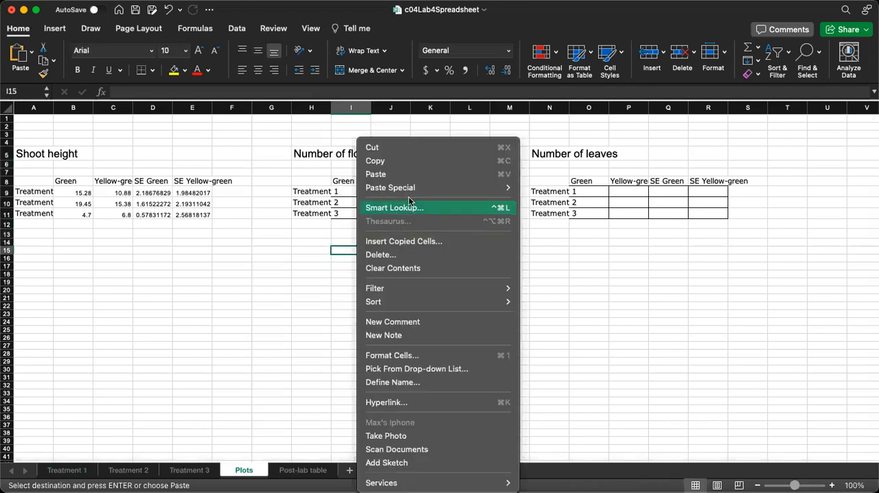
{"action": "left_click", "coordinate": [538, 294]}
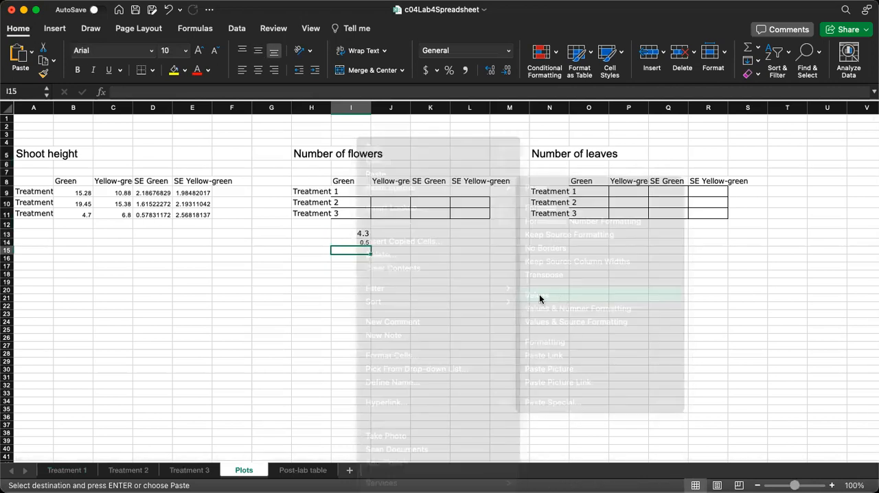
Paste I13:I16 transposed into the Treatment 1 row of the Number of flowers table, starting at I9, and clear the temporary cells
{"action": "left_click_drag", "start_coordinate": [359, 234], "coordinate": [360, 260]}
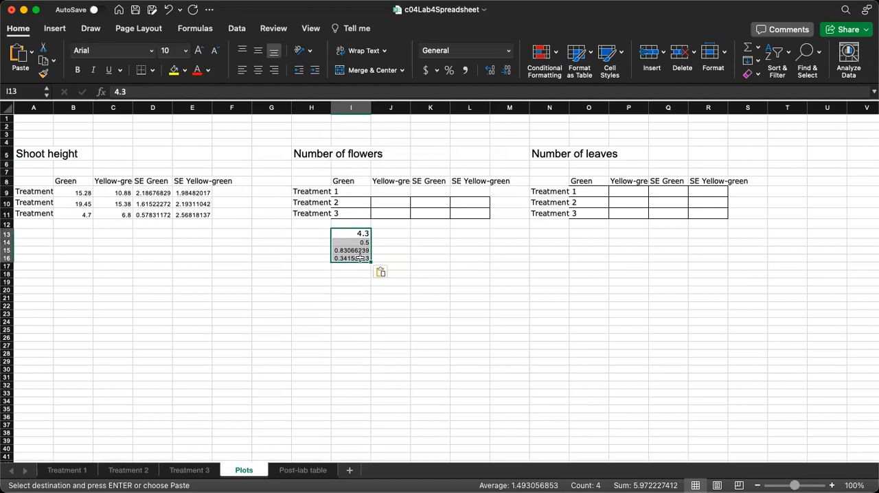
{"action": "key", "text": "super+c"}
{"action": "left_click", "coordinate": [358, 192]}
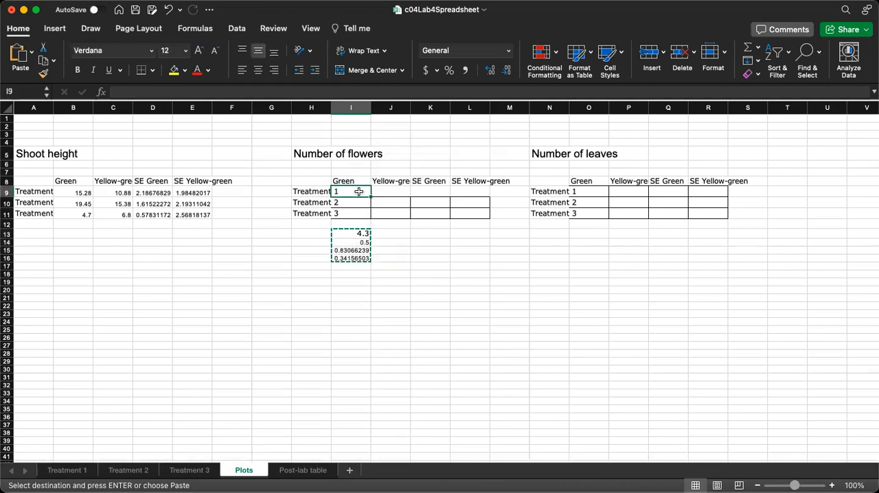
{"action": "right_click", "coordinate": [359, 194]}
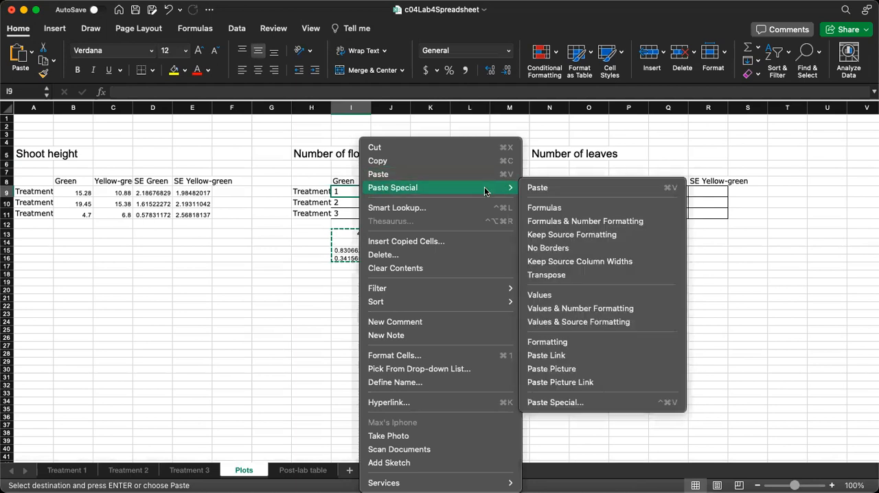
{"action": "left_click", "coordinate": [548, 274]}
{"action": "left_click_drag", "start_coordinate": [338, 235], "coordinate": [345, 259]}
{"action": "key", "text": "Delete"}
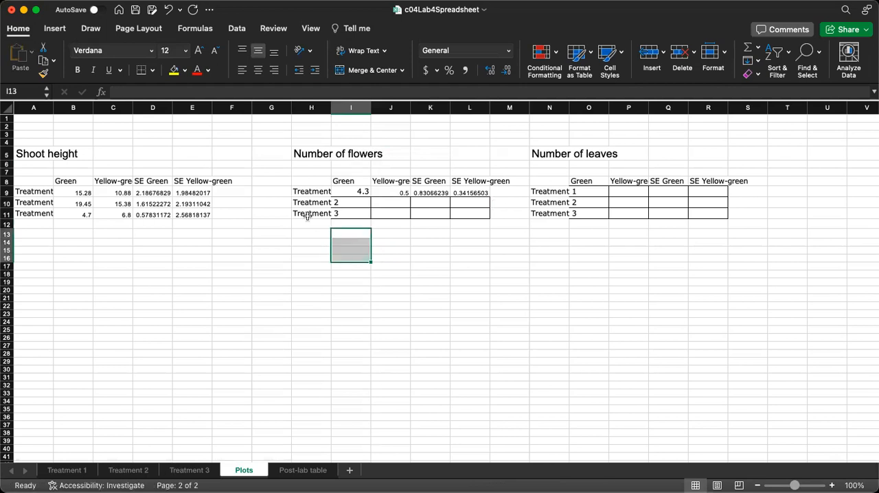
{"action": "left_click", "coordinate": [309, 202]}
{"action": "left_click", "coordinate": [312, 213]}
{"action": "left_click_drag", "start_coordinate": [522, 132], "coordinate": [760, 262]}
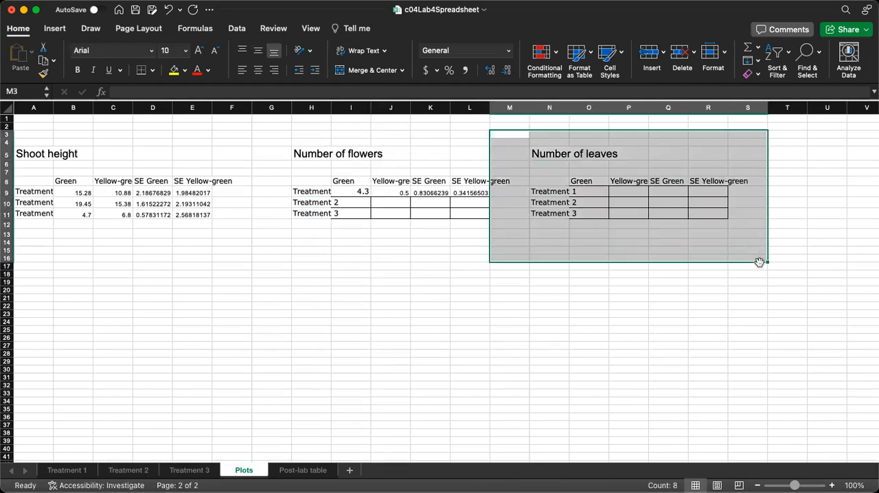
{"action": "left_click", "coordinate": [474, 320]}
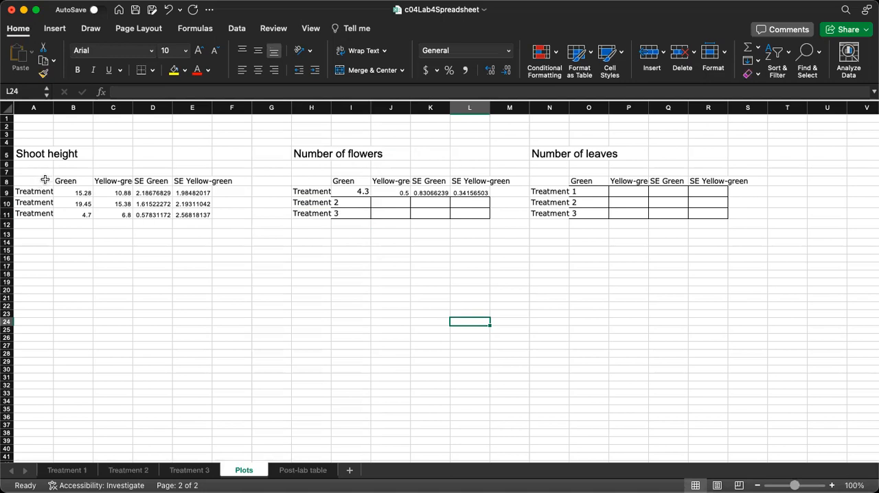
Insert a markers-only scatter chart from the shoot height means in A8:C11 and place it in the empty area below the tables
{"action": "left_click_drag", "start_coordinate": [35, 180], "coordinate": [121, 212]}
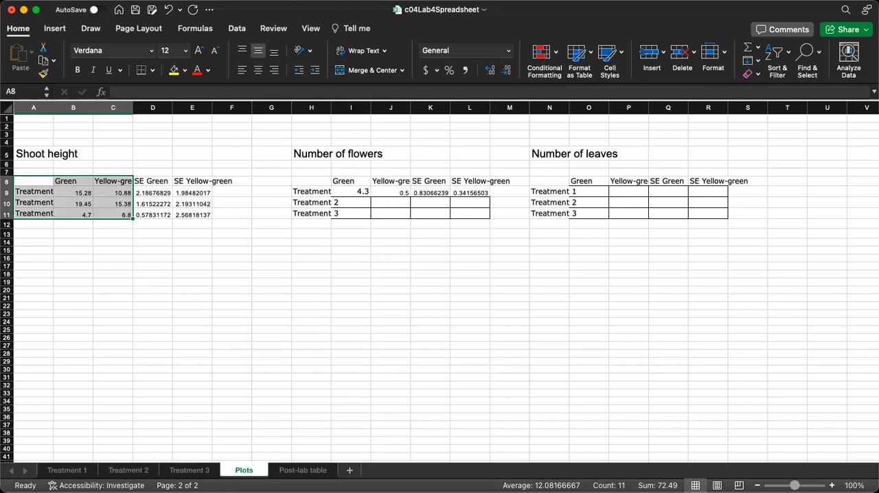
{"action": "left_click", "coordinate": [58, 30]}
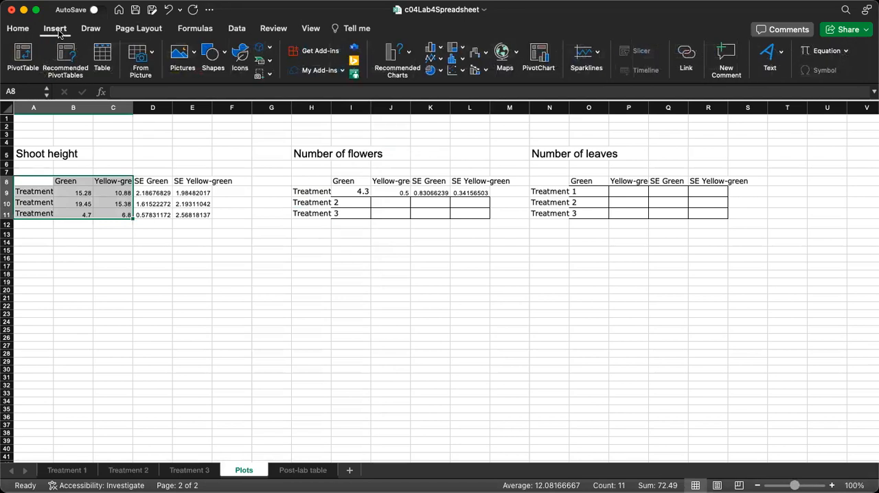
{"action": "left_click", "coordinate": [452, 70]}
{"action": "left_click", "coordinate": [470, 129]}
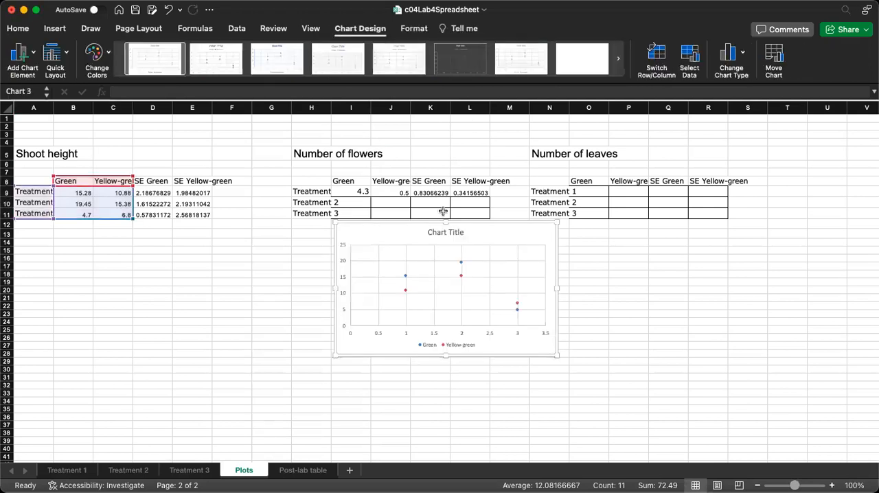
{"action": "left_click_drag", "start_coordinate": [386, 236], "coordinate": [236, 268]}
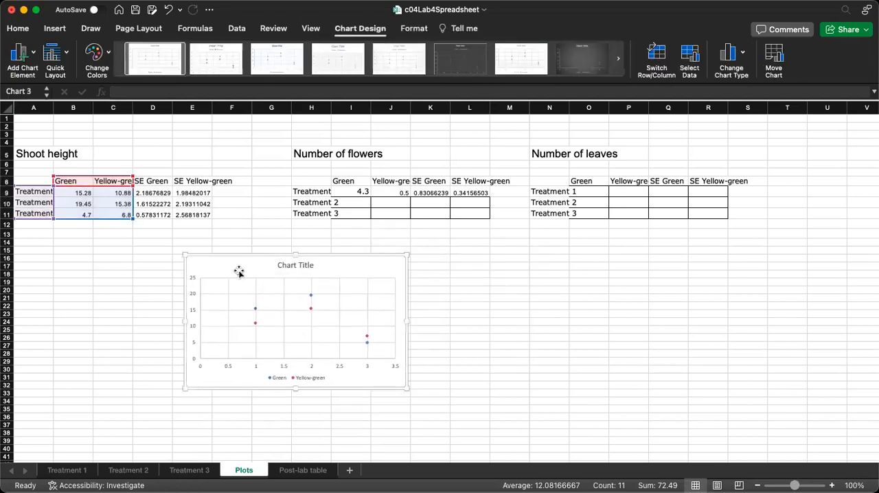
Set the chart's horizontal axis maximum to 4.0 and its major unit to 1.0
{"action": "left_click", "coordinate": [284, 368]}
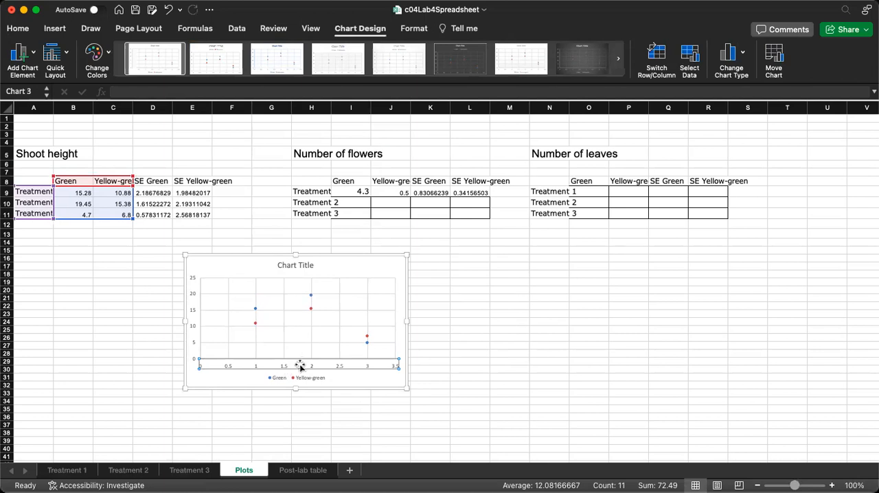
{"action": "right_click", "coordinate": [283, 364]}
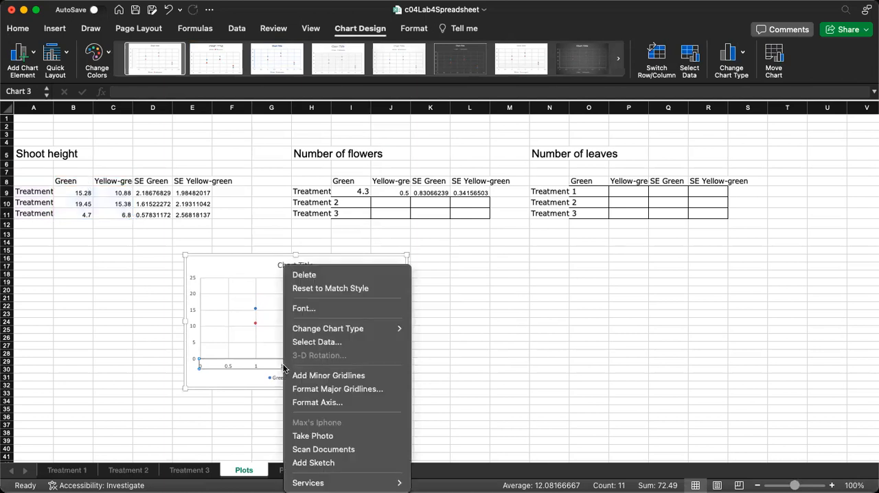
{"action": "left_click", "coordinate": [348, 404]}
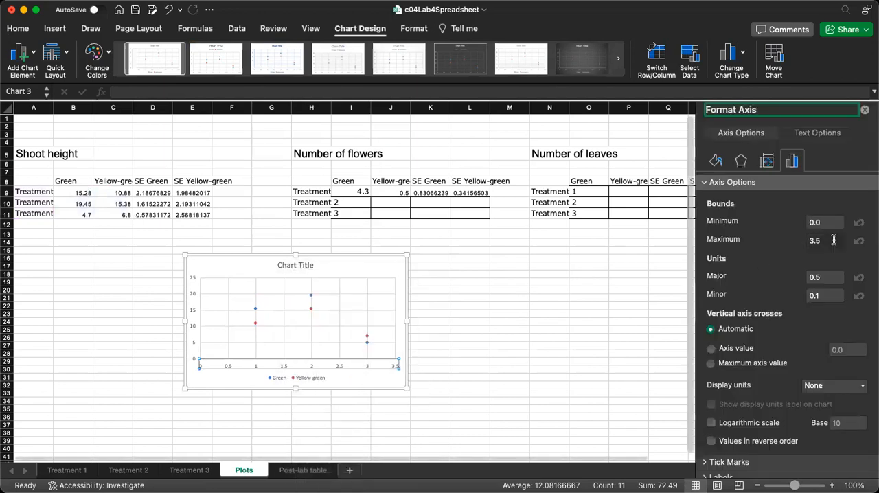
{"action": "left_click", "coordinate": [833, 240]}
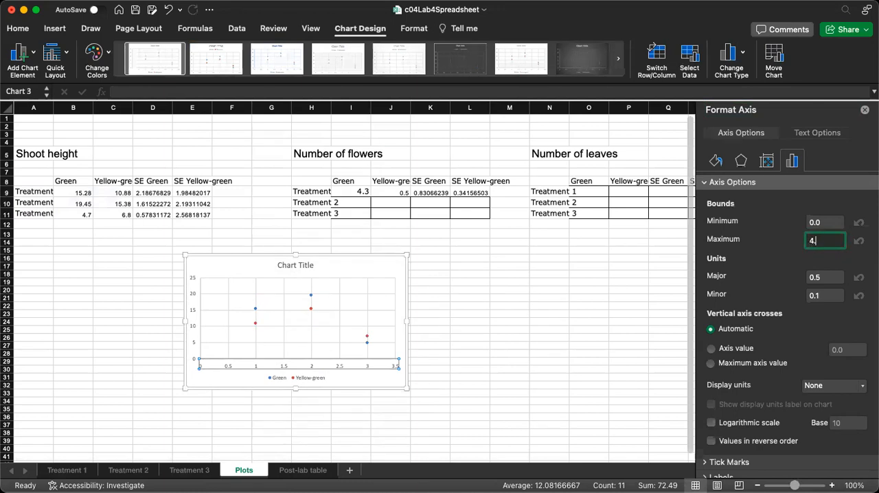
{"action": "key", "text": "Tab"}
{"action": "key", "text": "BackSpace"}
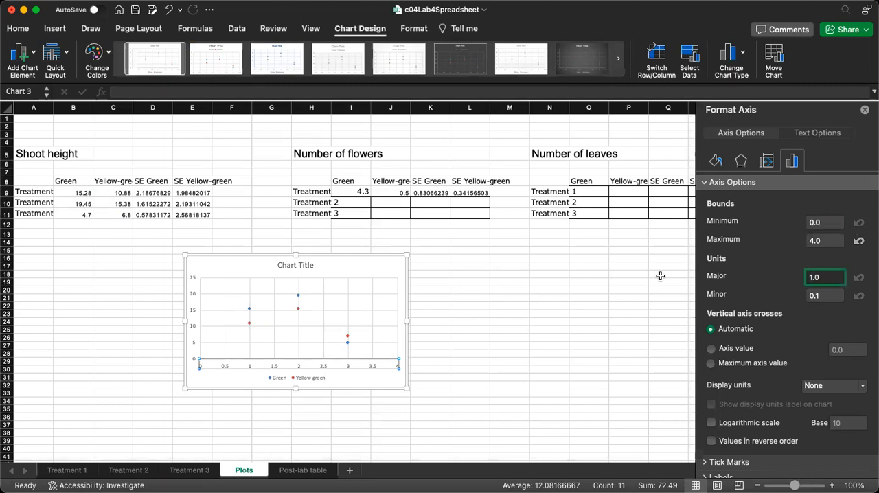
{"action": "key", "text": "Return"}
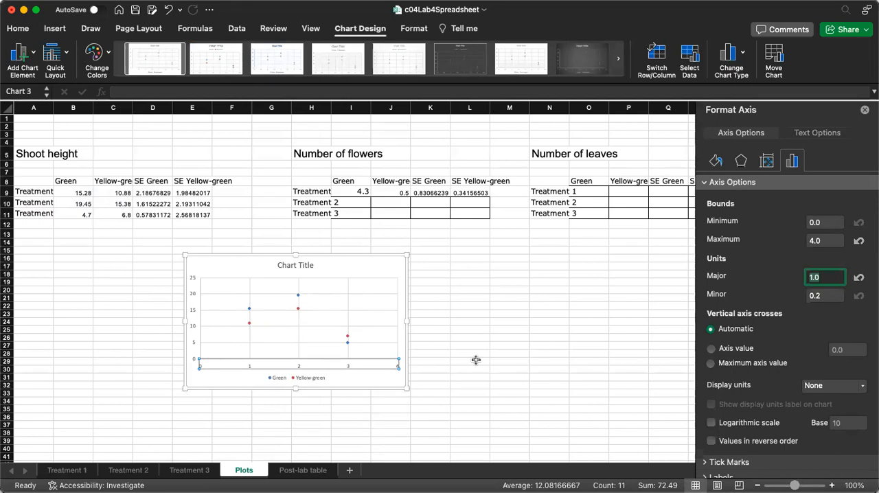
Close the axis formatting and add standard error bars to both series of the shoot height chart
{"action": "left_click", "coordinate": [865, 110]}
{"action": "left_click", "coordinate": [458, 298]}
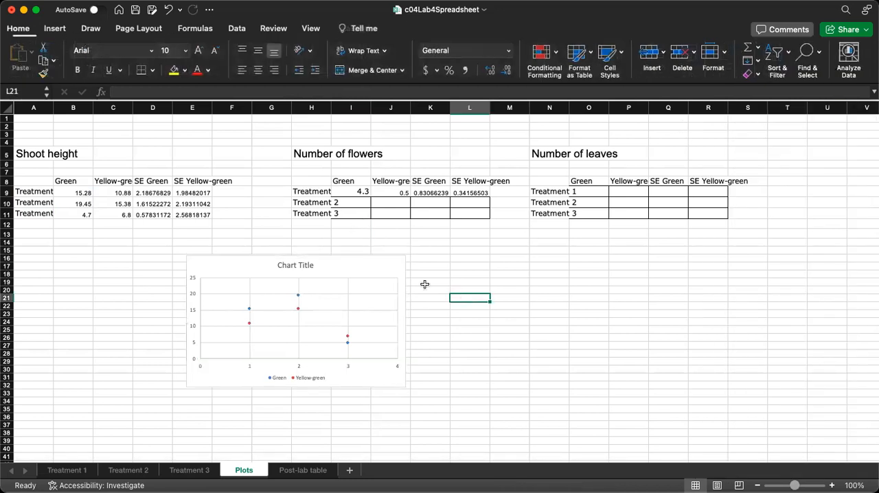
{"action": "left_click", "coordinate": [369, 274]}
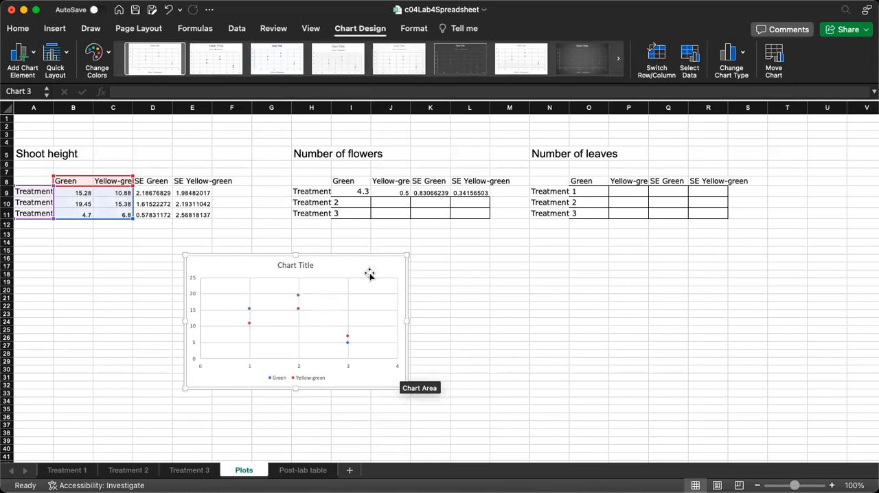
{"action": "left_click", "coordinate": [516, 294]}
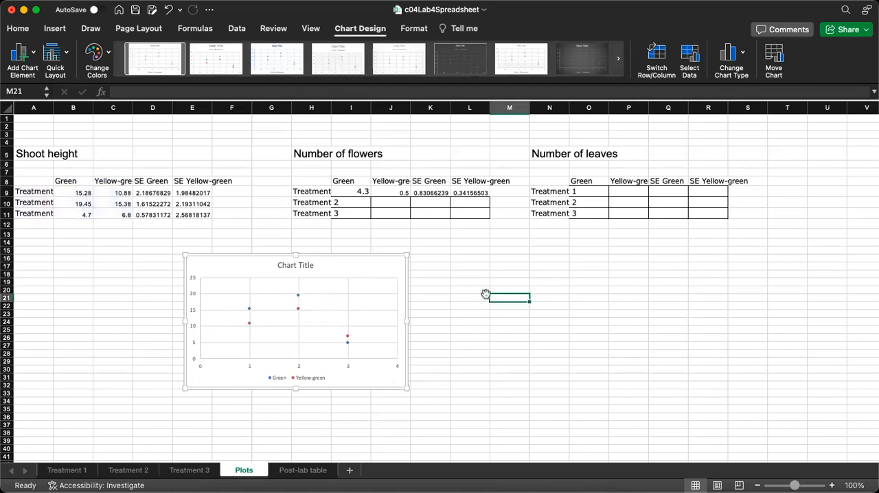
{"action": "left_click", "coordinate": [377, 268]}
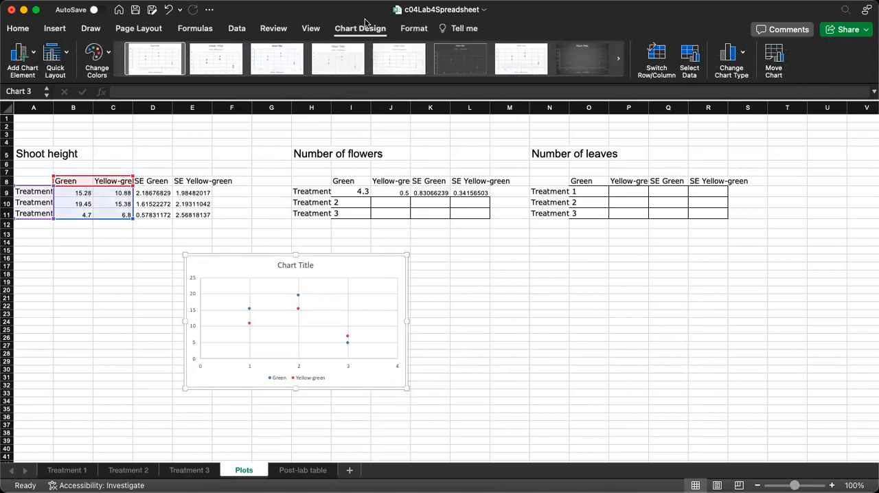
{"action": "left_click", "coordinate": [30, 59]}
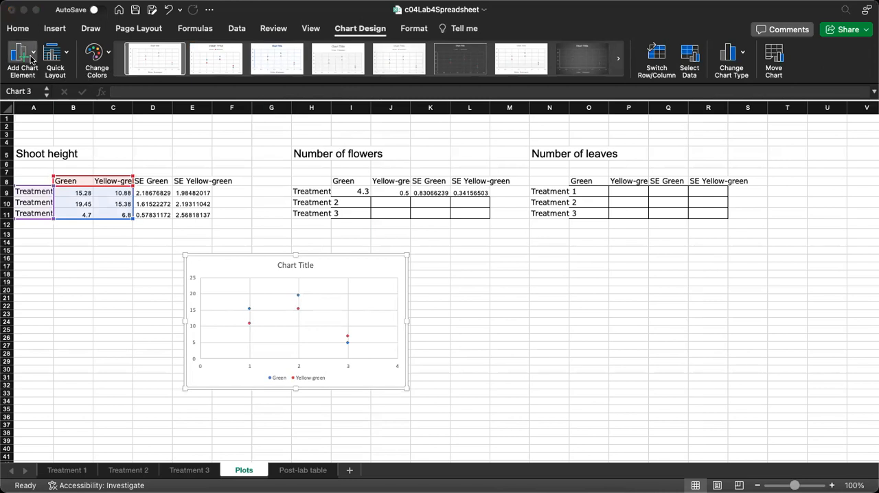
{"action": "left_click", "coordinate": [30, 59]}
{"action": "left_click", "coordinate": [30, 59]}
{"action": "left_click", "coordinate": [179, 176]}
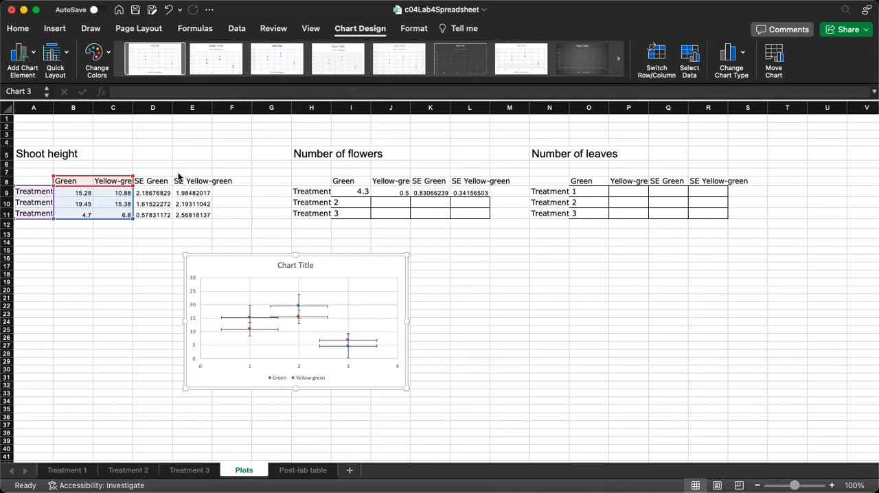
Delete the horizontal error bars of the Green and Yellow-green series, keeping only the vertical ones
{"action": "left_click", "coordinate": [232, 315]}
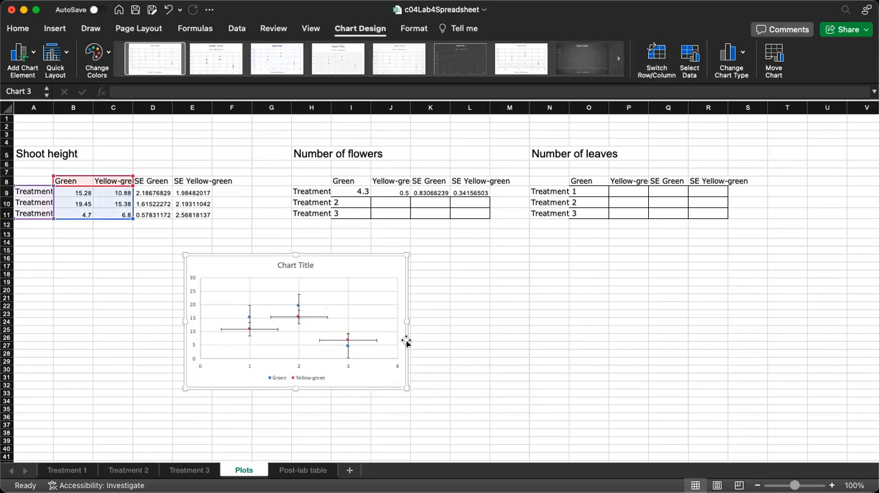
{"action": "left_click", "coordinate": [238, 330]}
{"action": "key", "text": "Delete"}
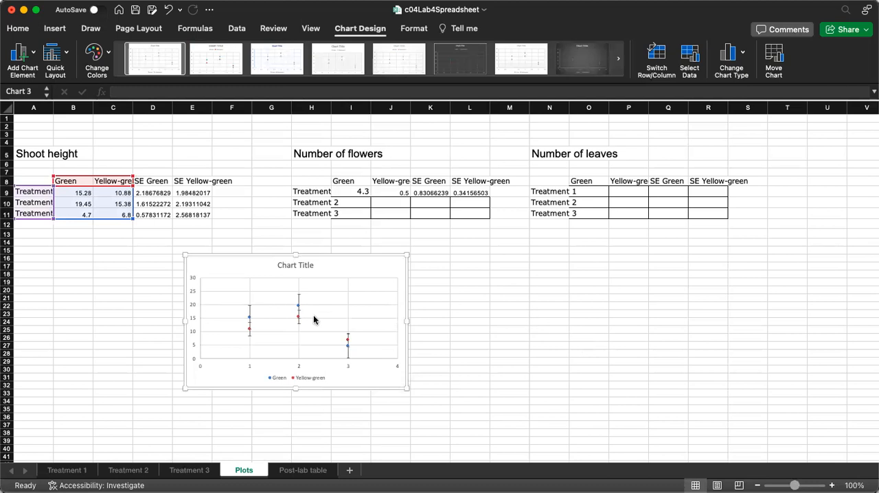
Switch the Yellow-green series' vertical error bars to a custom error amount and open its value specification
{"action": "left_click", "coordinate": [251, 335]}
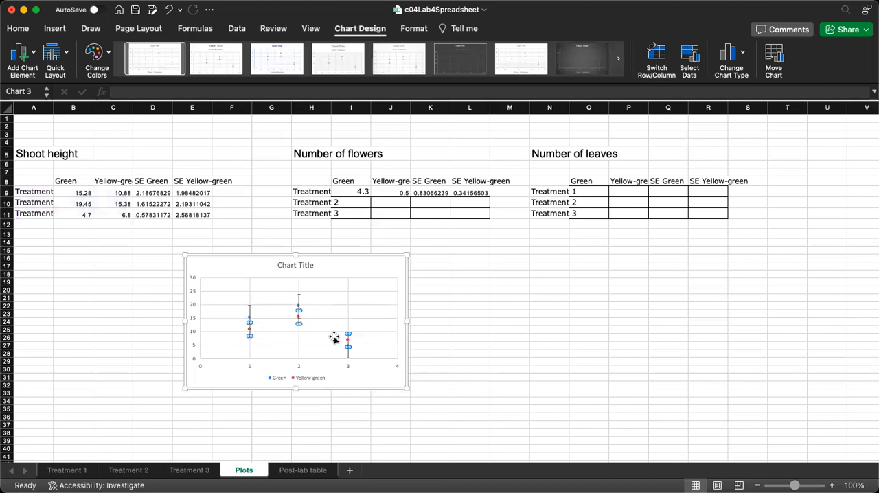
{"action": "right_click", "coordinate": [298, 323]}
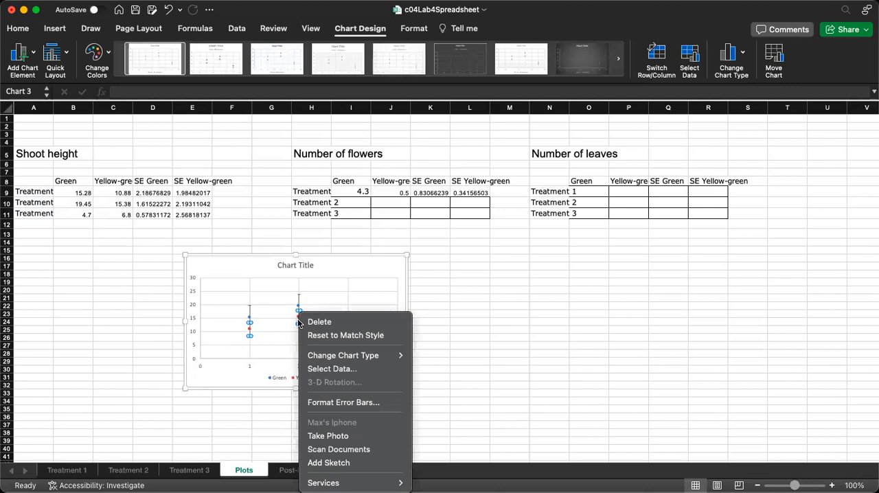
{"action": "left_click", "coordinate": [340, 402]}
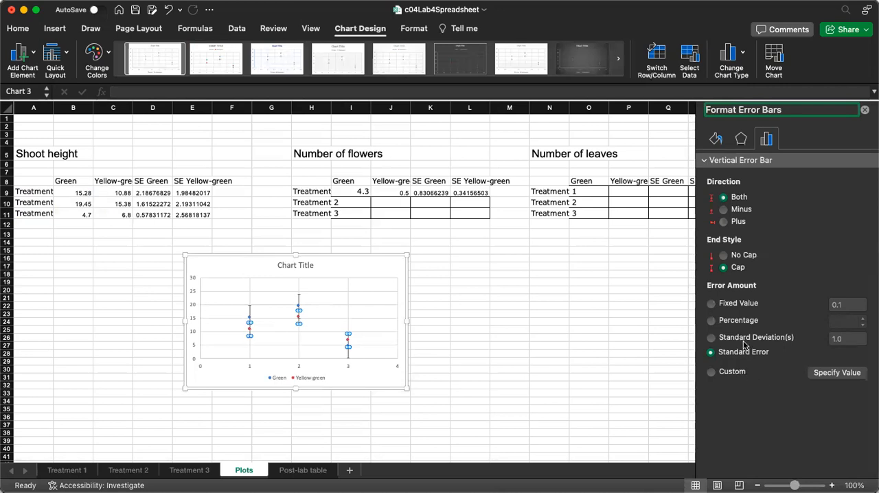
{"action": "left_click", "coordinate": [732, 372]}
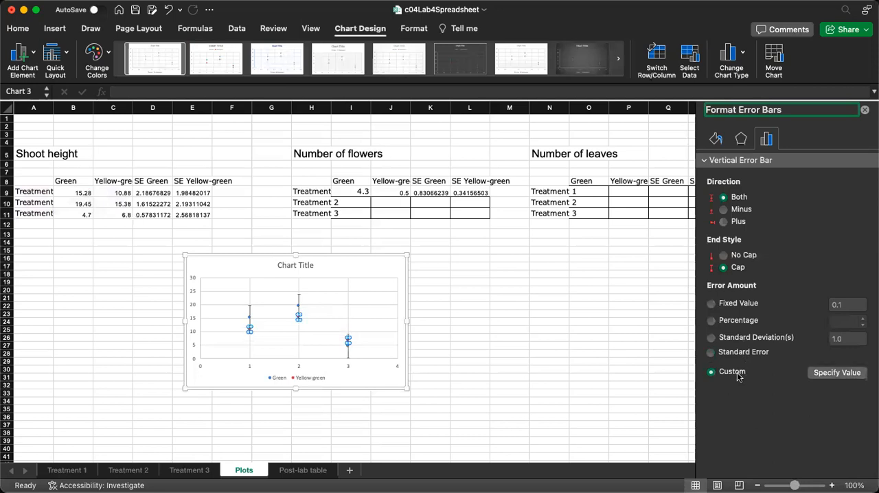
{"action": "left_click", "coordinate": [831, 372]}
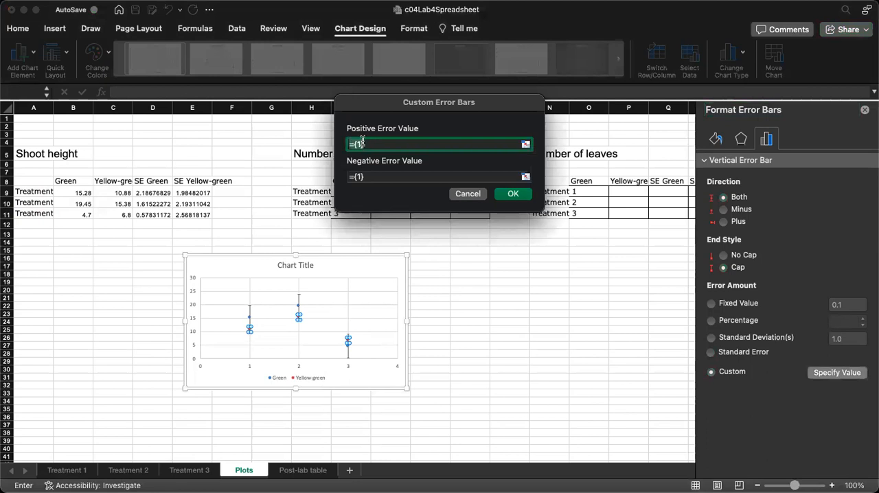
Try to set the Yellow-green positive and negative error values to E9:E11 inside the existing curly braces
{"action": "key", "text": "BackSpace"}
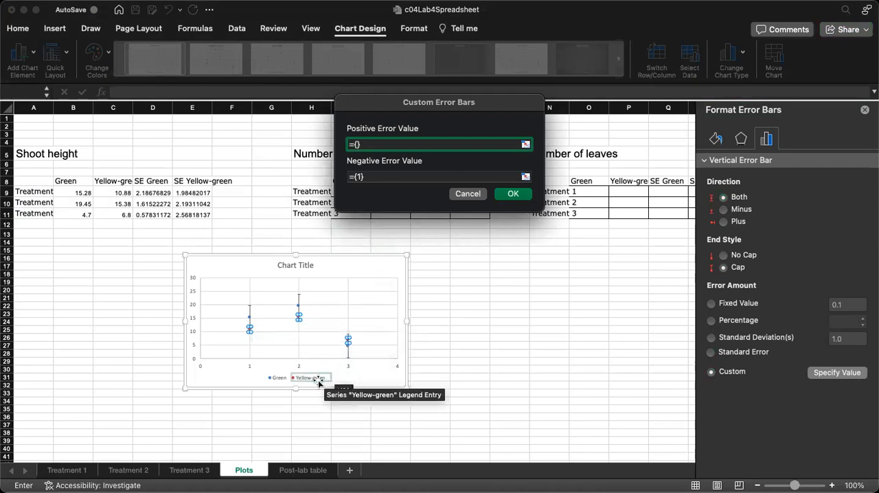
{"action": "left_click", "coordinate": [193, 193]}
{"action": "left_click_drag", "start_coordinate": [193, 194], "coordinate": [196, 214]}
{"action": "double_click", "coordinate": [357, 177]}
{"action": "key", "text": "BackSpace"}
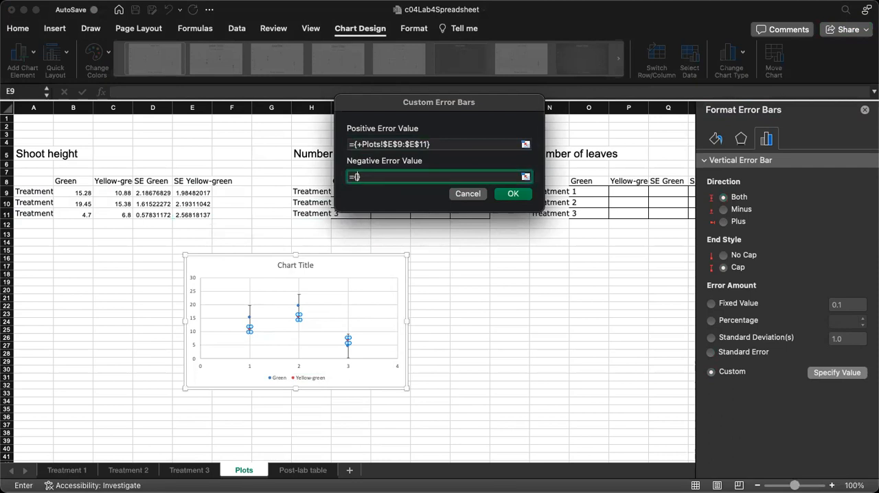
{"action": "left_click", "coordinate": [204, 192]}
{"action": "left_click_drag", "start_coordinate": [204, 191], "coordinate": [196, 215]}
{"action": "left_click", "coordinate": [514, 194]}
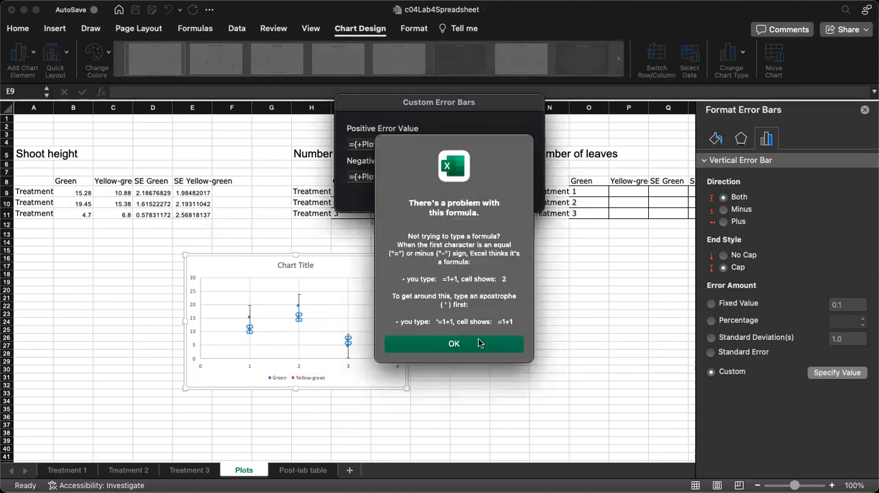
{"action": "left_click", "coordinate": [479, 343]}
Clear both error value entries and set the Yellow-green positive and negative errors to the SE Yellow-green range E9:E11
{"action": "left_click", "coordinate": [359, 145]}
{"action": "key", "text": "super+a"}
{"action": "key", "text": "BackSpace"}
{"action": "left_click", "coordinate": [364, 177]}
{"action": "key", "text": "super+a"}
{"action": "key", "text": "BackSpace"}
{"action": "left_click", "coordinate": [356, 142]}
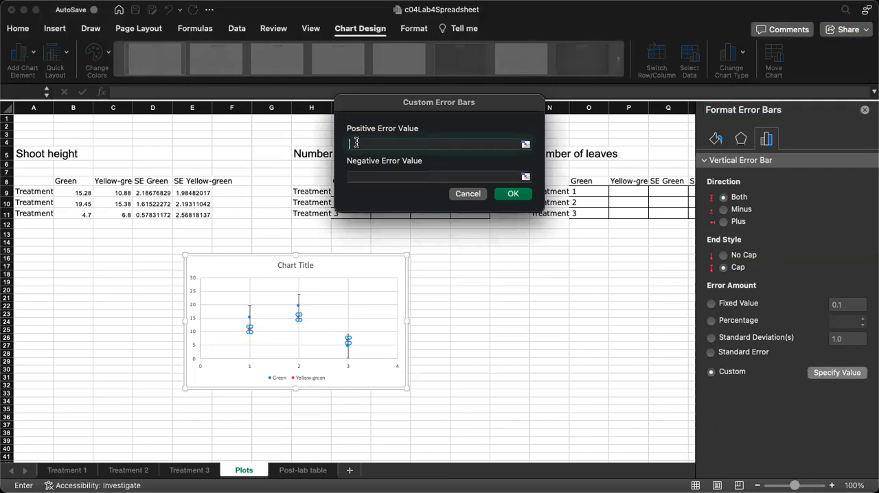
{"action": "type", "text": "="}
{"action": "left_click_drag", "start_coordinate": [192, 193], "coordinate": [197, 215]}
{"action": "key", "text": "Tab"}
{"action": "type", "text": "="}
{"action": "left_click_drag", "start_coordinate": [177, 193], "coordinate": [206, 219]}
{"action": "left_click", "coordinate": [514, 194]}
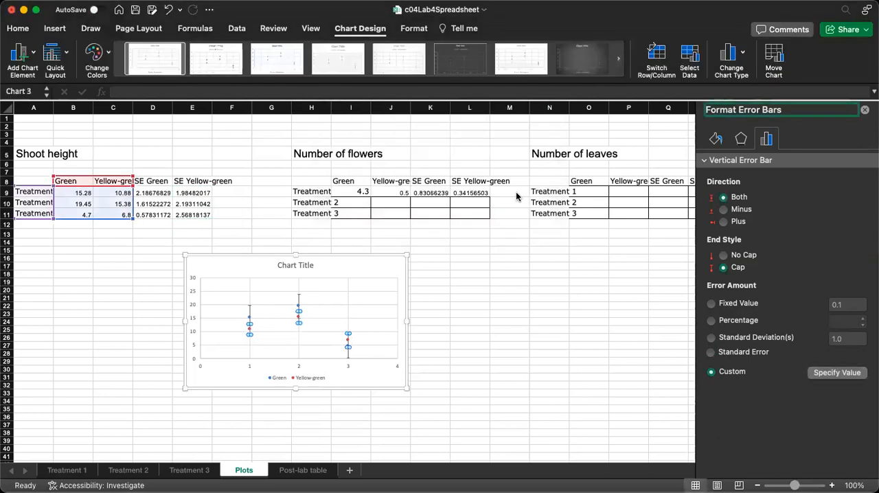
{"action": "left_click", "coordinate": [498, 335]}
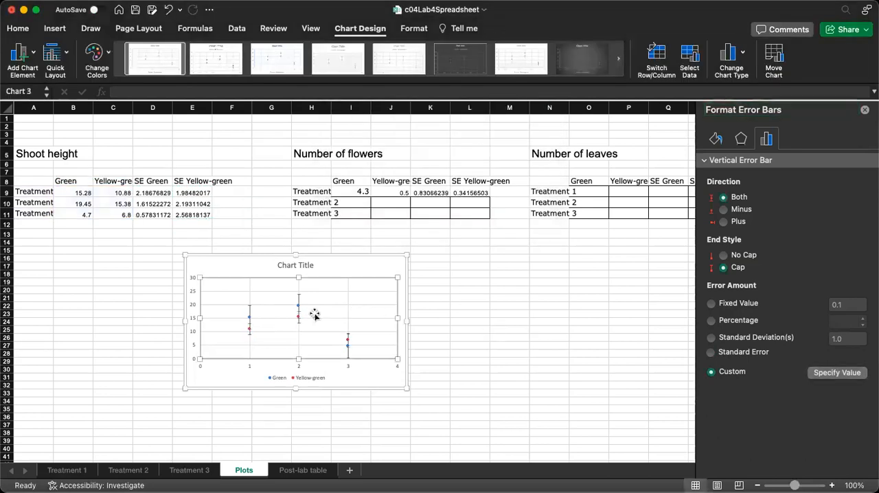
Switch the Green series' vertical error bars to custom and set the positive error value to the SE Green range D9:D11
{"action": "left_click", "coordinate": [250, 310]}
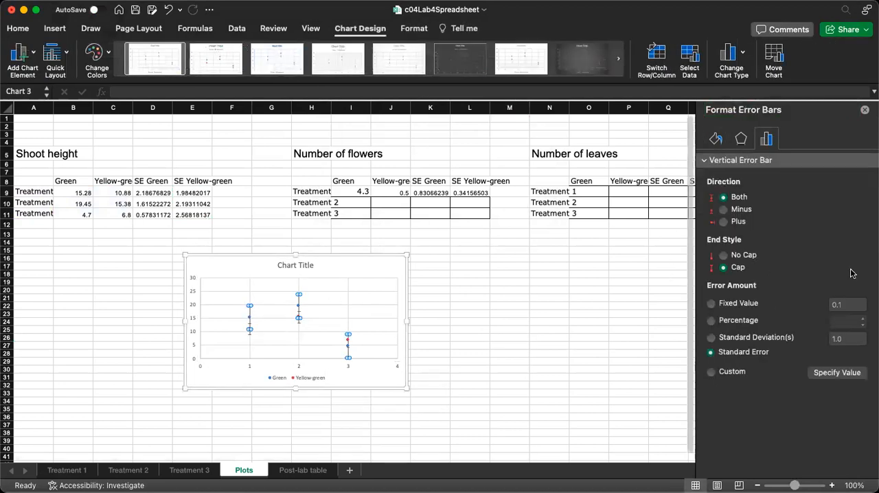
{"action": "left_click", "coordinate": [730, 374]}
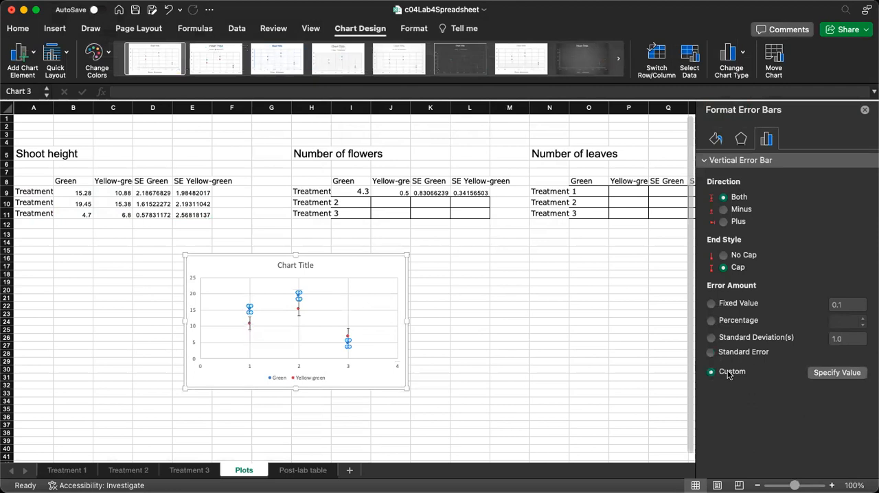
{"action": "left_click", "coordinate": [820, 373]}
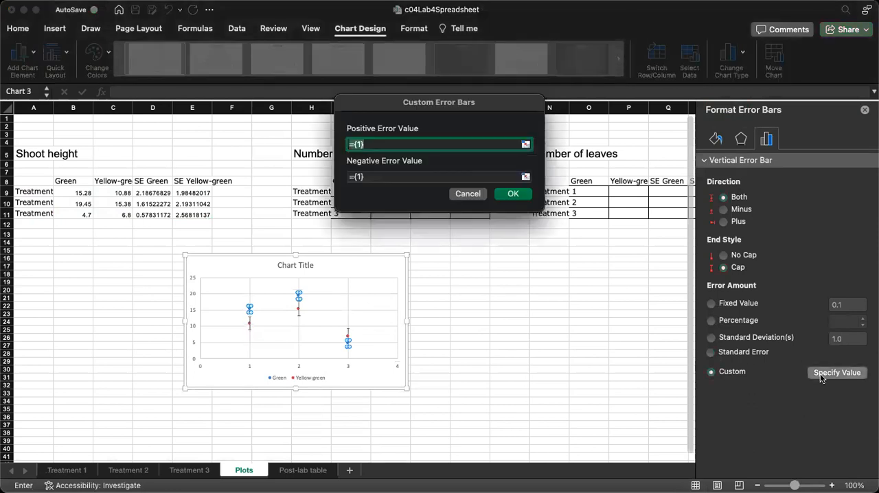
{"action": "left_click_drag", "start_coordinate": [372, 147], "coordinate": [355, 147]}
{"action": "key", "text": "BackSpace"}
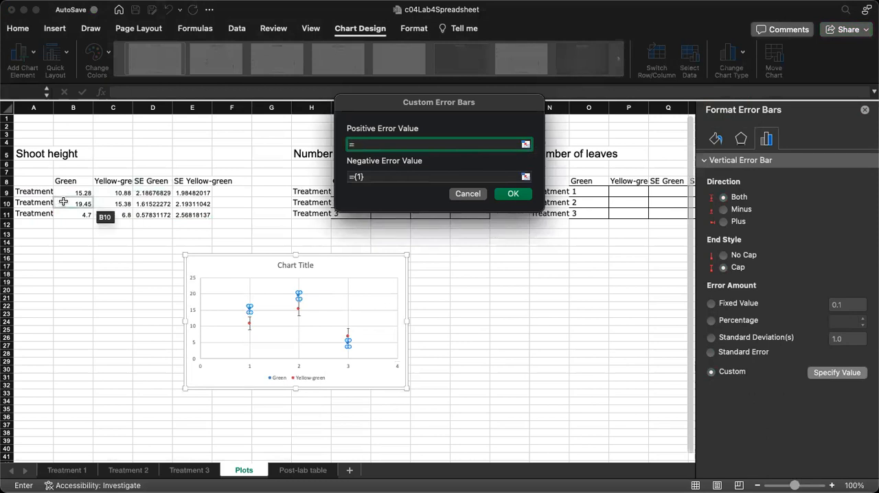
{"action": "left_click_drag", "start_coordinate": [142, 192], "coordinate": [148, 220]}
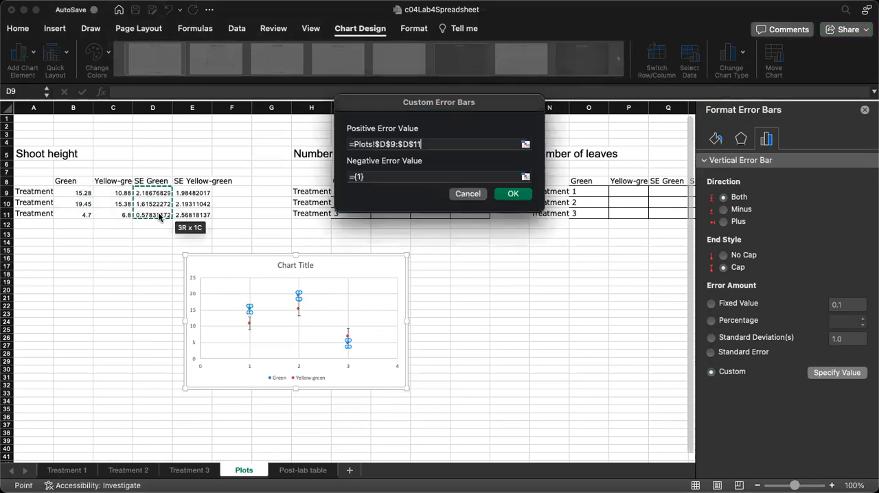
Set the Green series' negative error value to D9:D11 and apply the custom error bars
{"action": "left_click", "coordinate": [357, 175]}
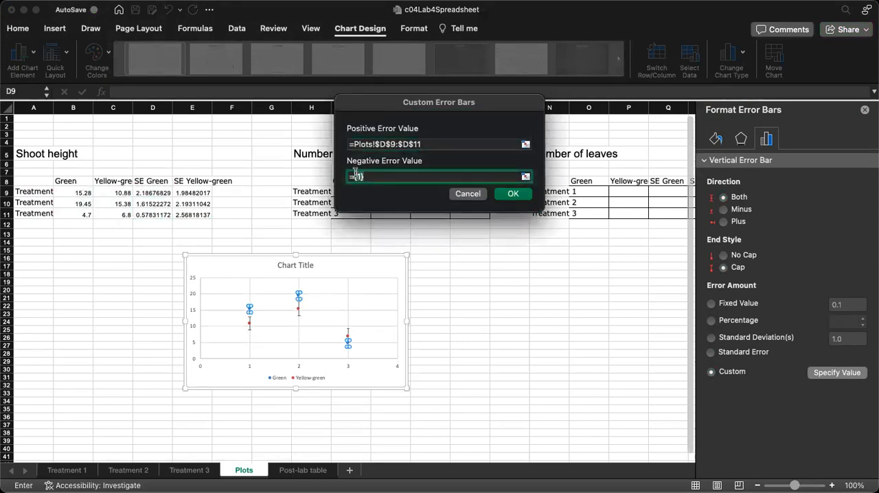
{"action": "key", "text": "BackSpace"}
{"action": "key", "text": "BackSpace"}
{"action": "key", "text": "BackSpace"}
{"action": "left_click_drag", "start_coordinate": [151, 193], "coordinate": [152, 216]}
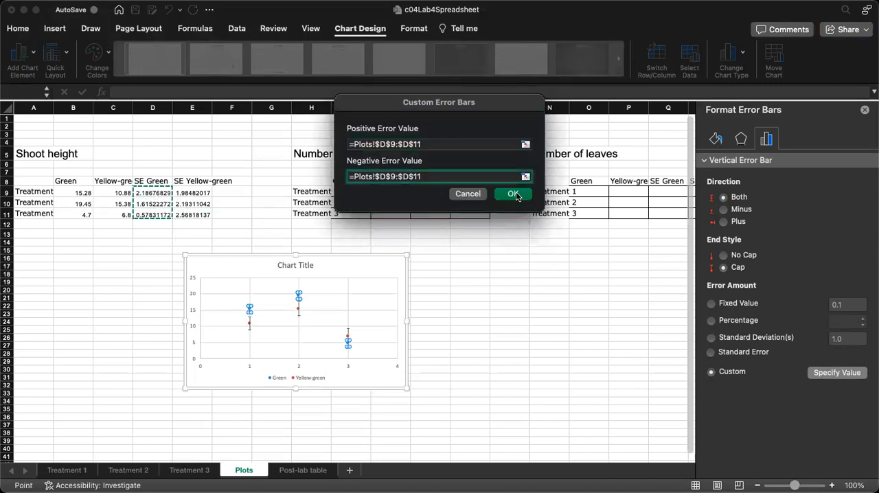
{"action": "left_click", "coordinate": [514, 194]}
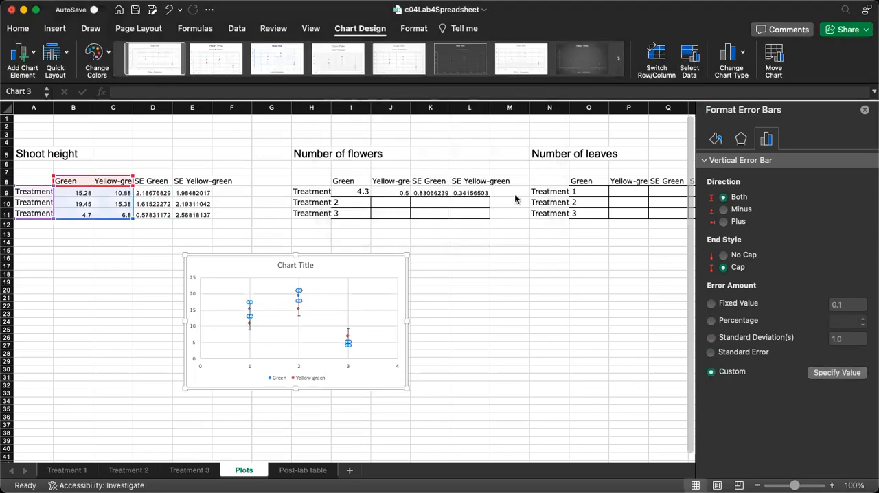
{"action": "left_click", "coordinate": [484, 296]}
Move the shoot height chart so it sits directly beneath the Shoot height table
{"action": "left_click", "coordinate": [371, 278]}
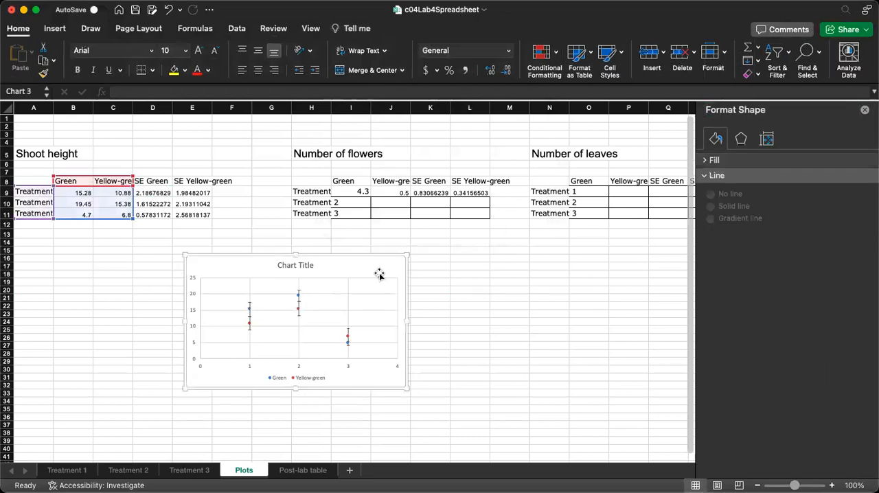
{"action": "left_click", "coordinate": [473, 307]}
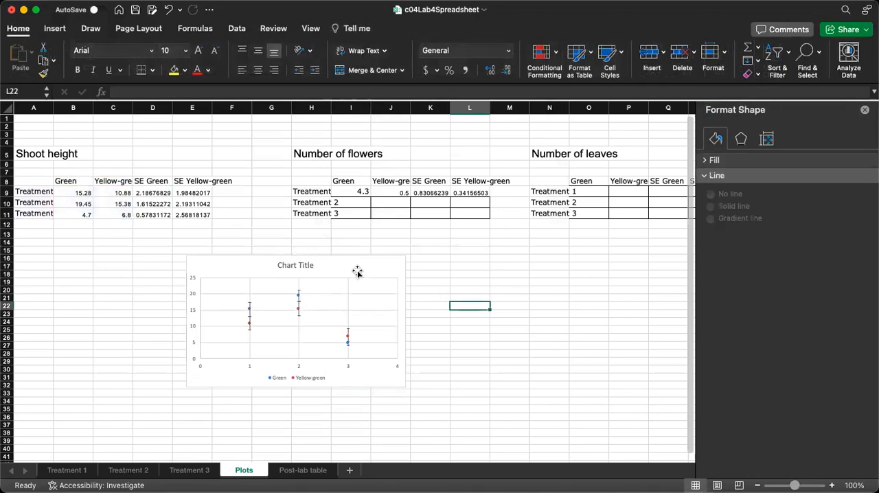
{"action": "left_click", "coordinate": [293, 265]}
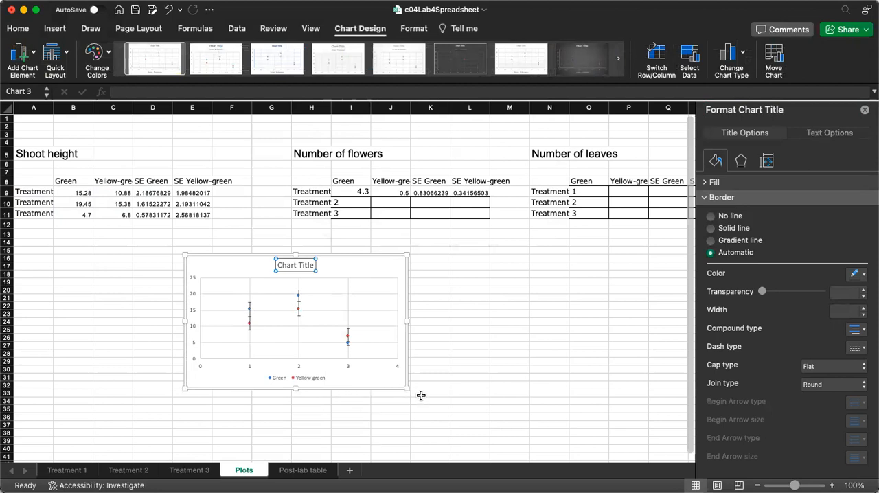
{"action": "left_click_drag", "start_coordinate": [363, 258], "coordinate": [234, 261]}
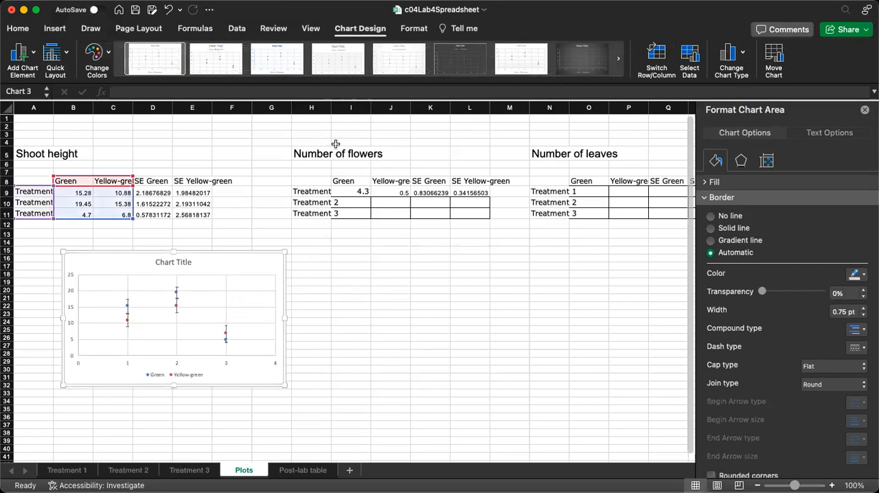